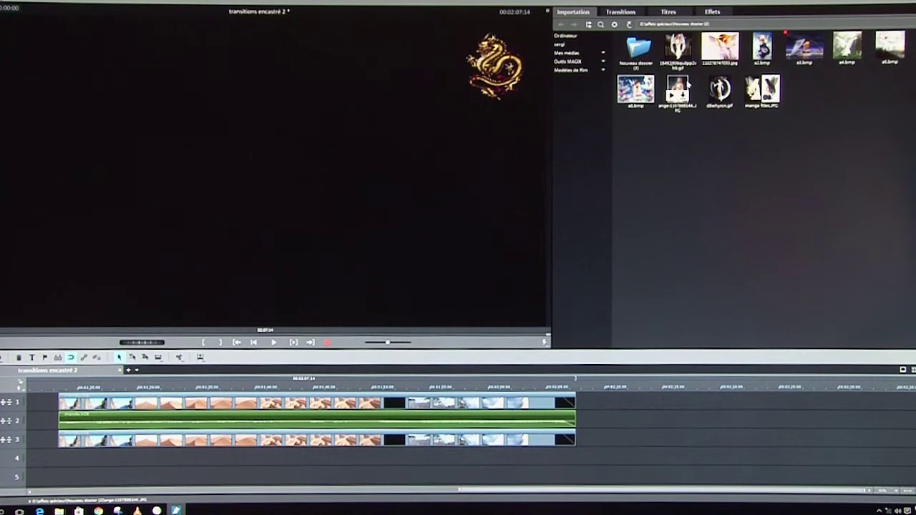
# Step: Place three angel images on track 4, starting with a3.bmp, spaced apart beneath the video
pyautogui.moveTo(804, 50); pyautogui.dragTo(136, 462)
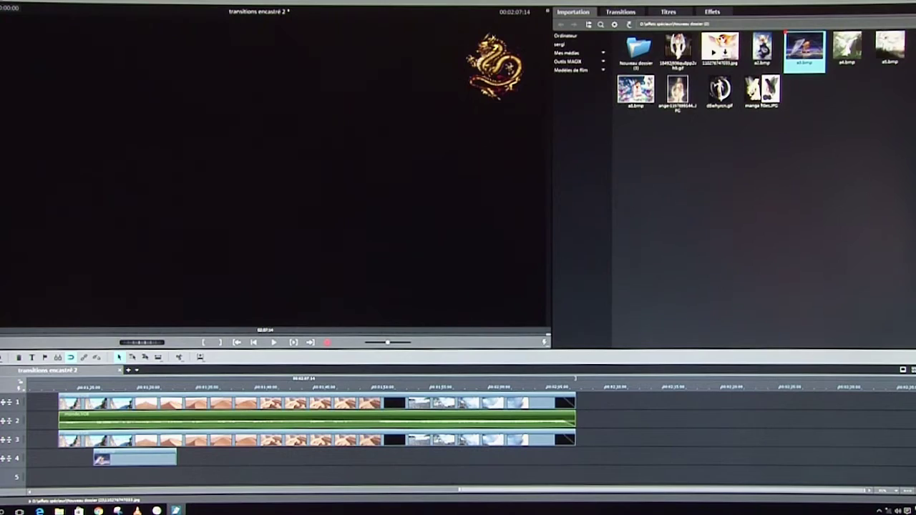
pyautogui.moveTo(805, 50); pyautogui.dragTo(292, 460)
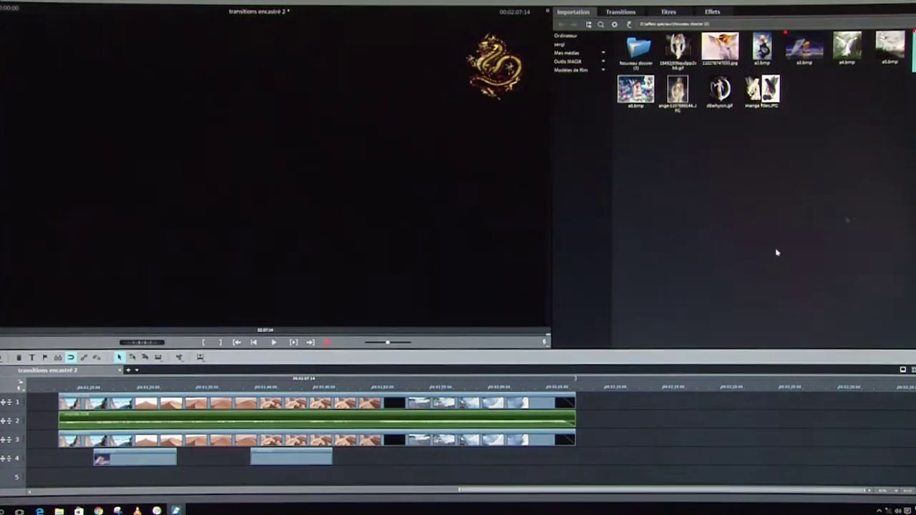
pyautogui.moveTo(720, 46); pyautogui.dragTo(468, 458)
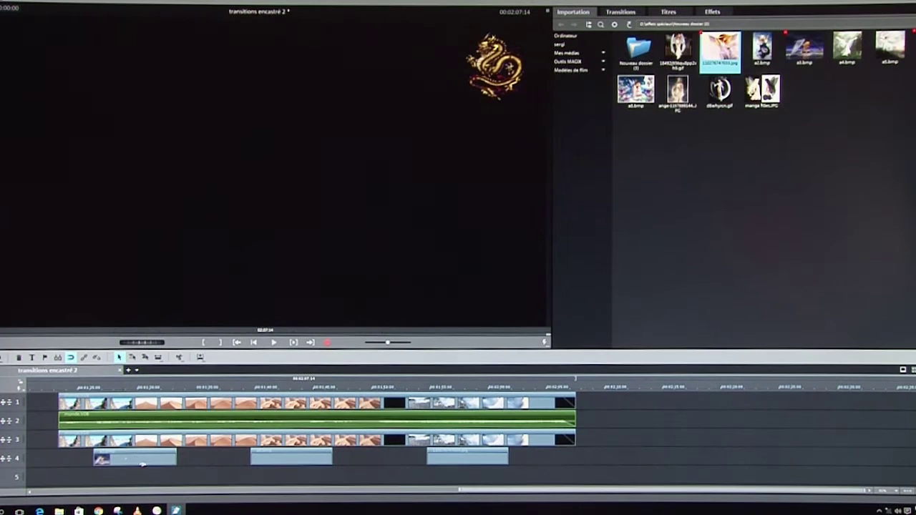
# Step: Using the Position / Taille effect, reduce the first track 4 image to a zoom of 42 and move it to the frame's left edge
pyautogui.click(132, 457)
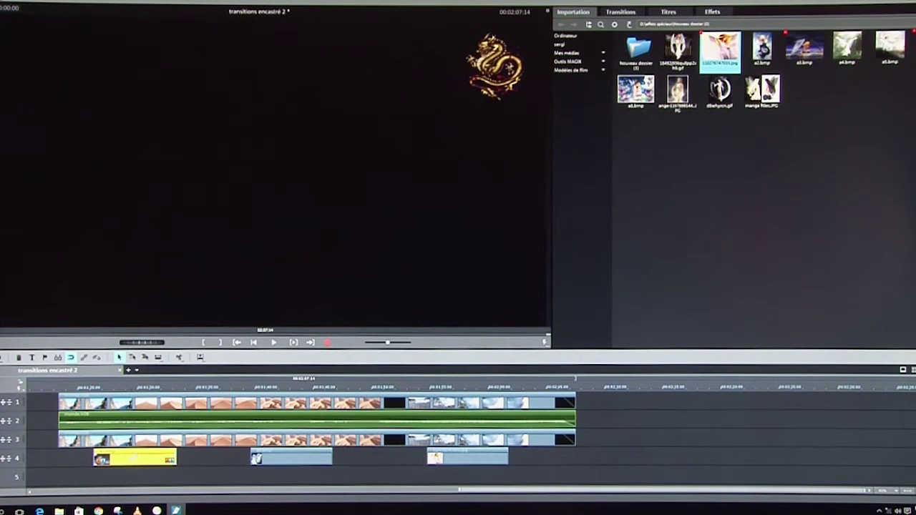
pyautogui.click(143, 388)
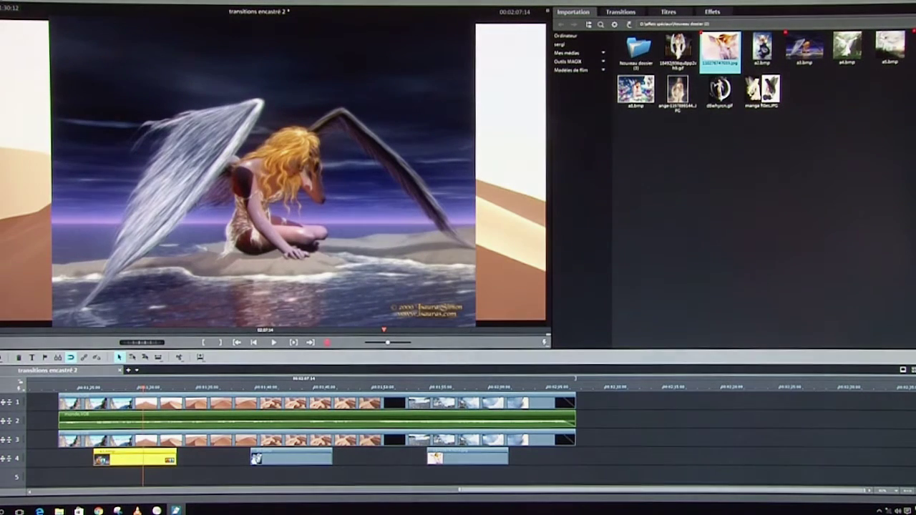
pyautogui.click(713, 13)
pyautogui.click(574, 92)
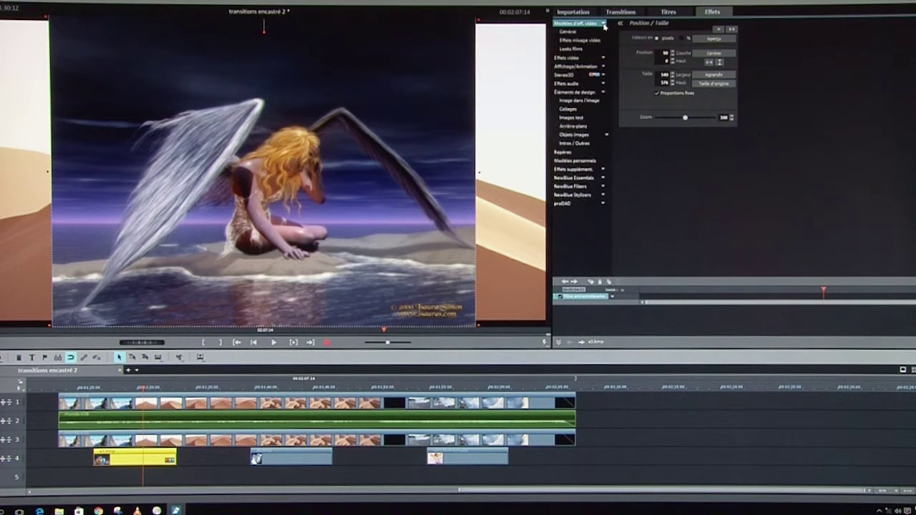
pyautogui.click(602, 68)
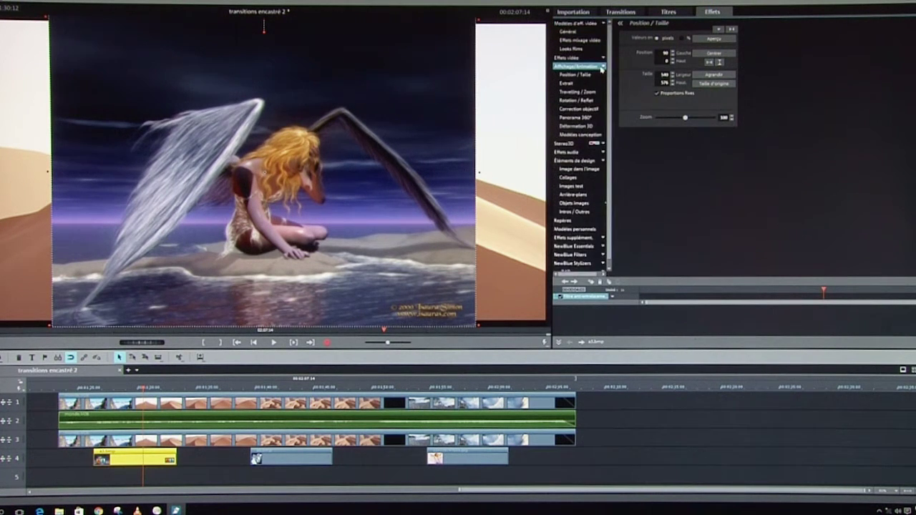
pyautogui.click(591, 76)
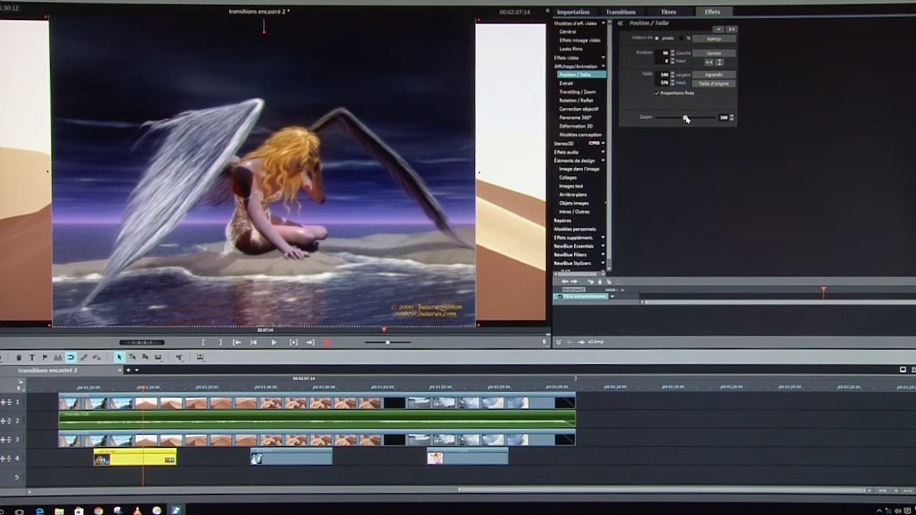
pyautogui.moveTo(685, 118); pyautogui.dragTo(670, 118)
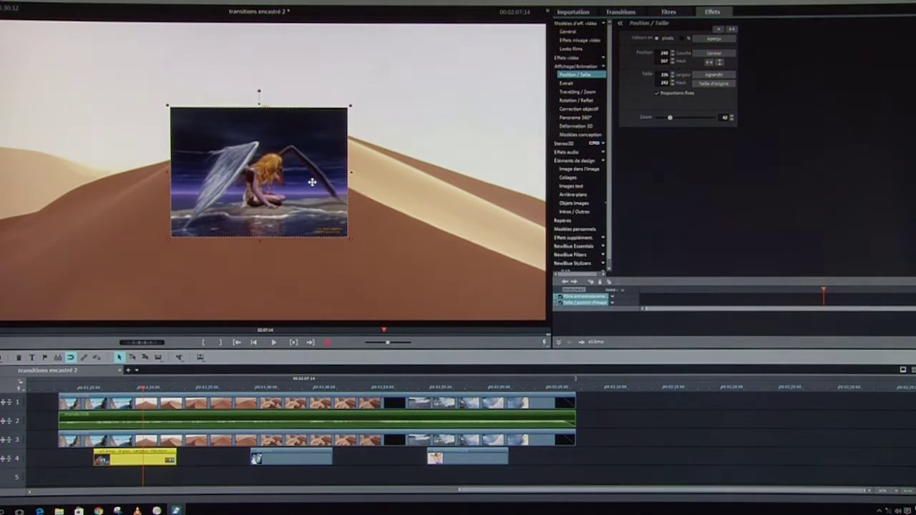
pyautogui.moveTo(311, 179); pyautogui.dragTo(141, 195)
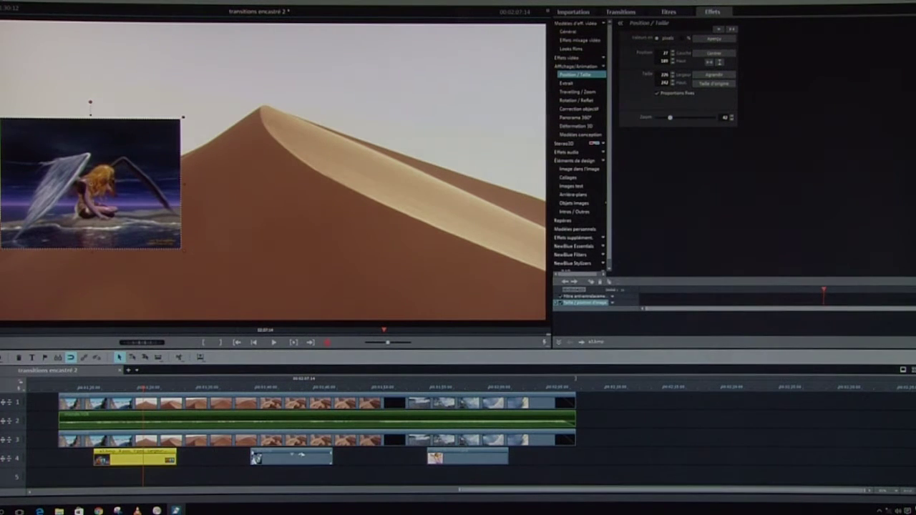
# Step: Reduce the second track 4 image to a zoom of 53 and move it to the right side of the frame
pyautogui.click(295, 456)
pyautogui.click(299, 387)
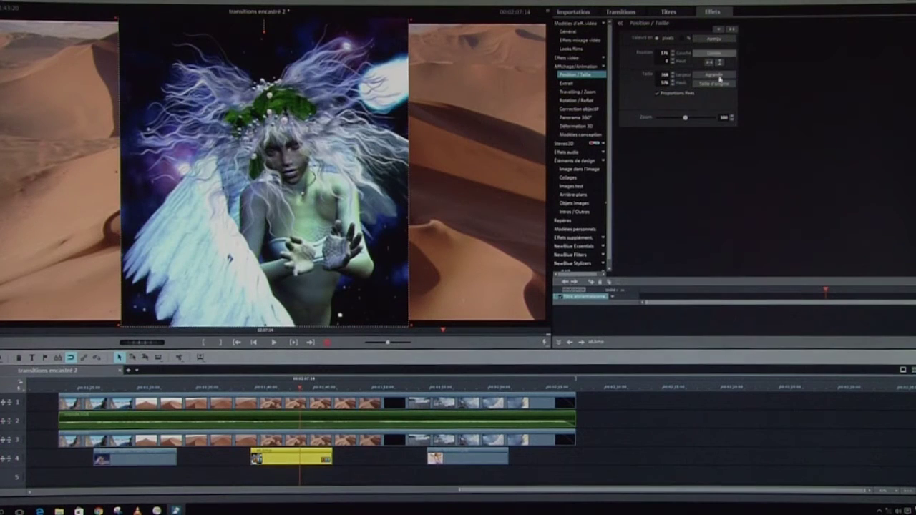
pyautogui.click(685, 119)
pyautogui.moveTo(685, 119); pyautogui.dragTo(673, 119)
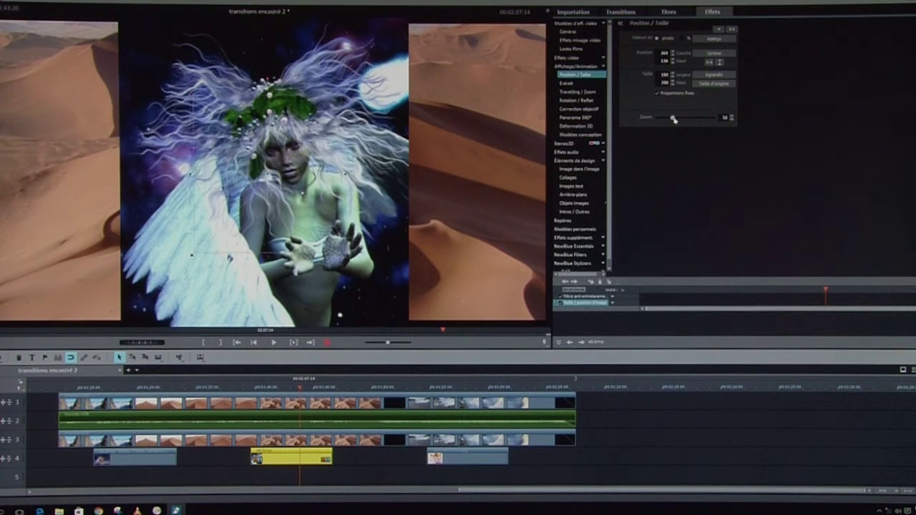
pyautogui.moveTo(233, 188); pyautogui.dragTo(418, 204)
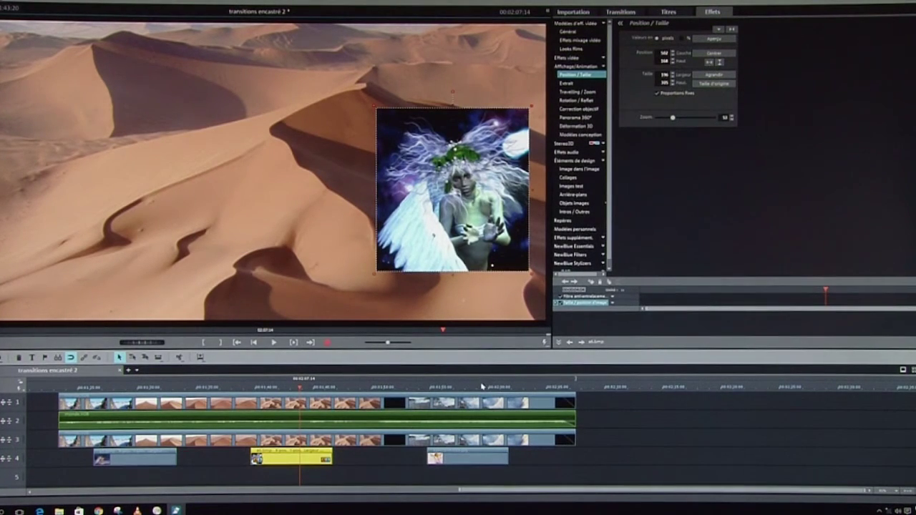
# Step: Reduce the third track 4 image to a zoom of about 55 and centre it in the frame
pyautogui.click(480, 387)
pyautogui.click(465, 457)
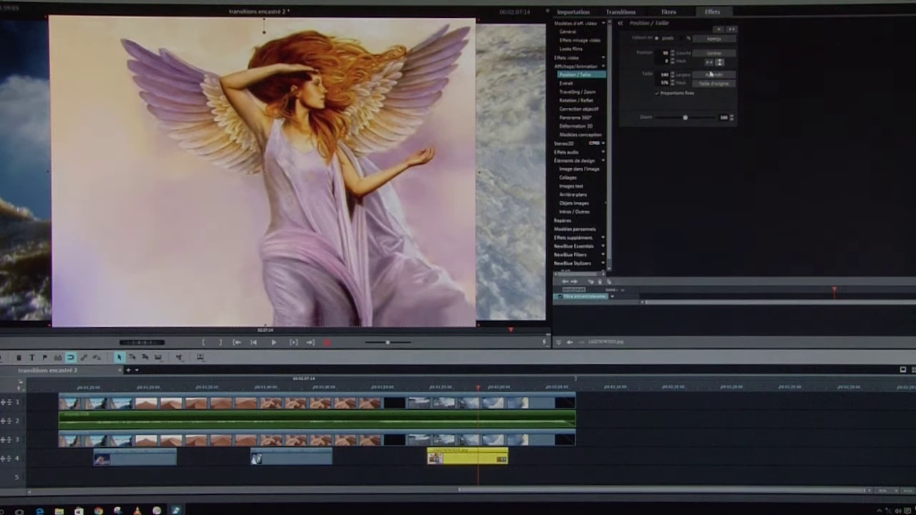
pyautogui.moveTo(686, 119); pyautogui.dragTo(674, 119)
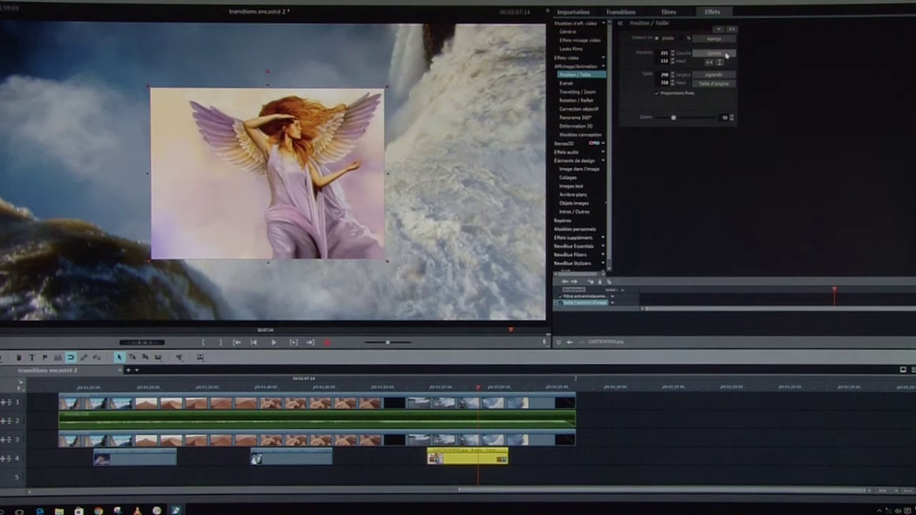
pyautogui.click(721, 54)
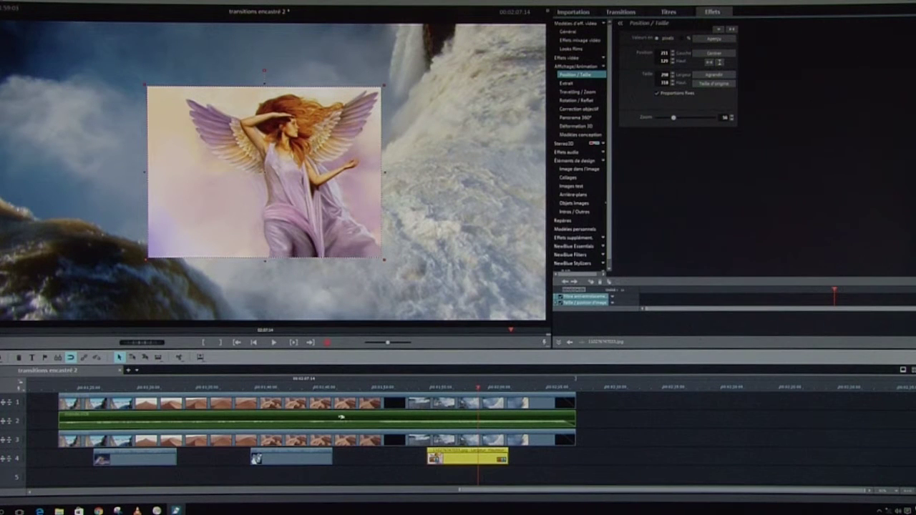
# Step: Split the track 3 video near the middle of each of the three images, at about 1:29, 1:43 and 1:58
pyautogui.click(562, 434)
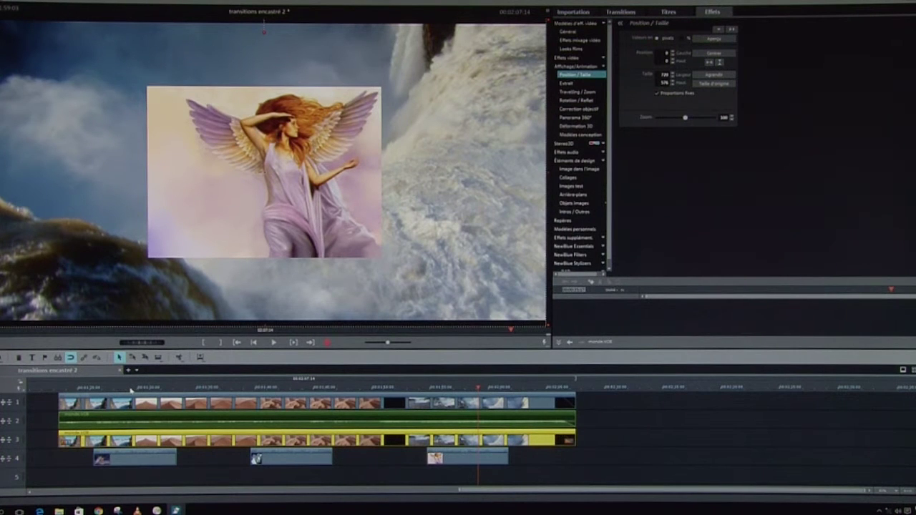
pyautogui.click(131, 388)
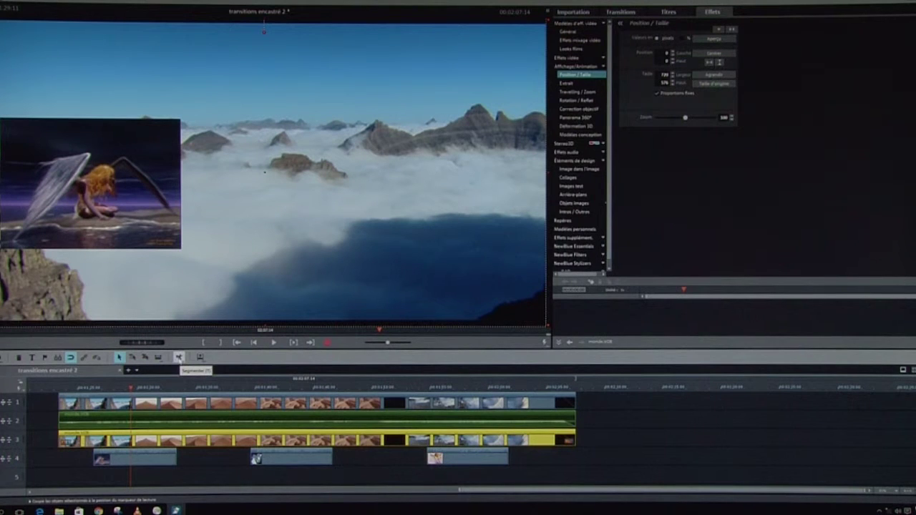
pyautogui.click(179, 357)
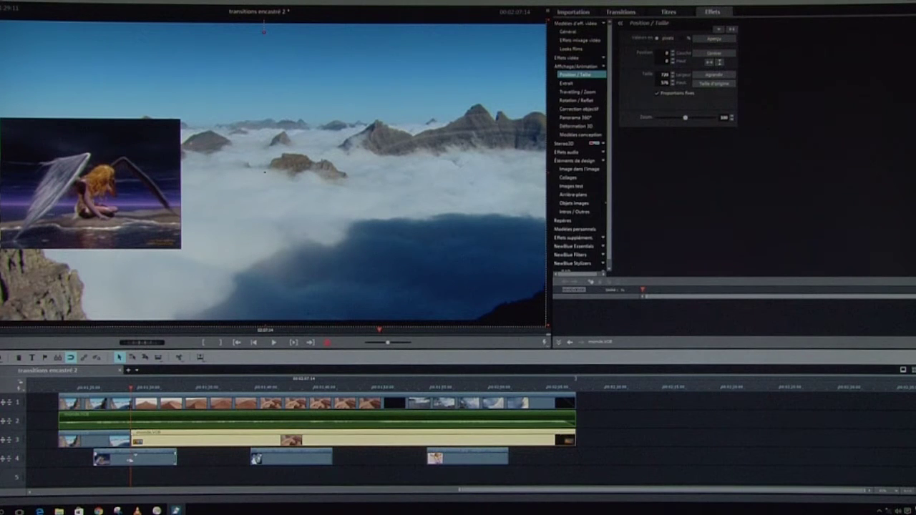
pyautogui.click(256, 458)
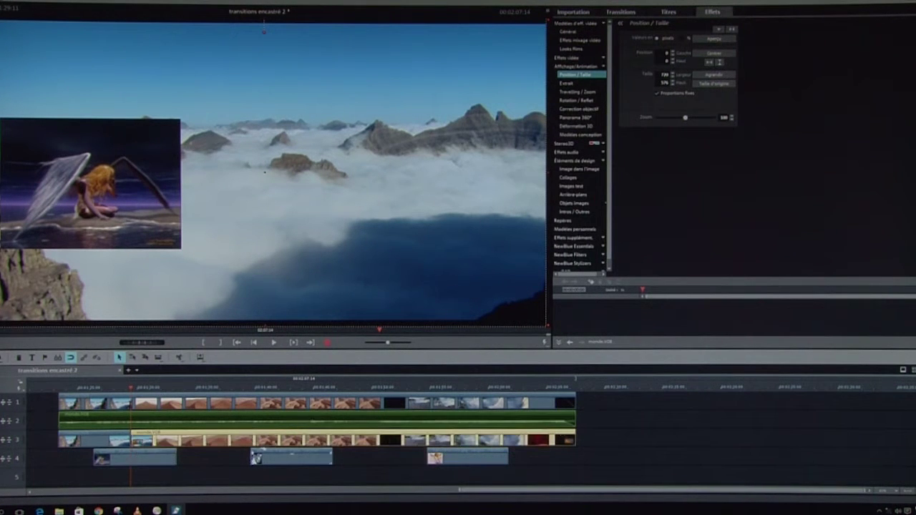
pyautogui.click(292, 388)
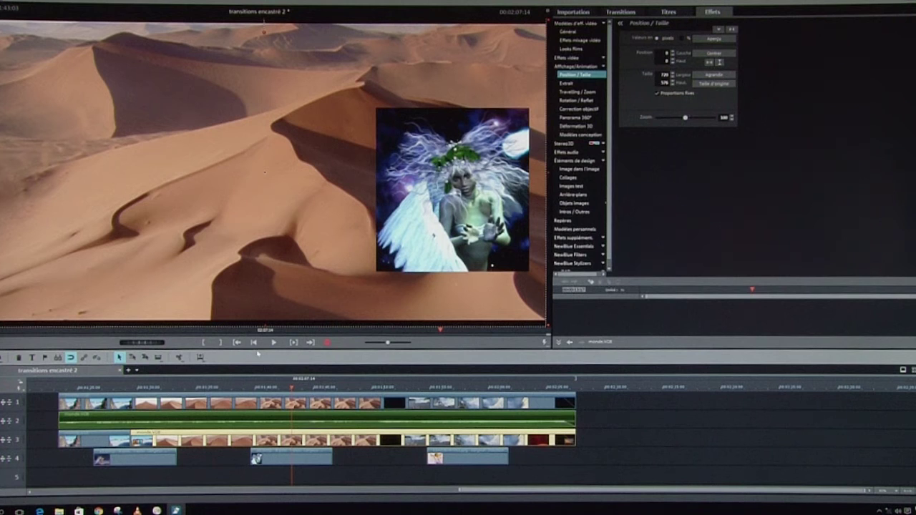
pyautogui.click(178, 357)
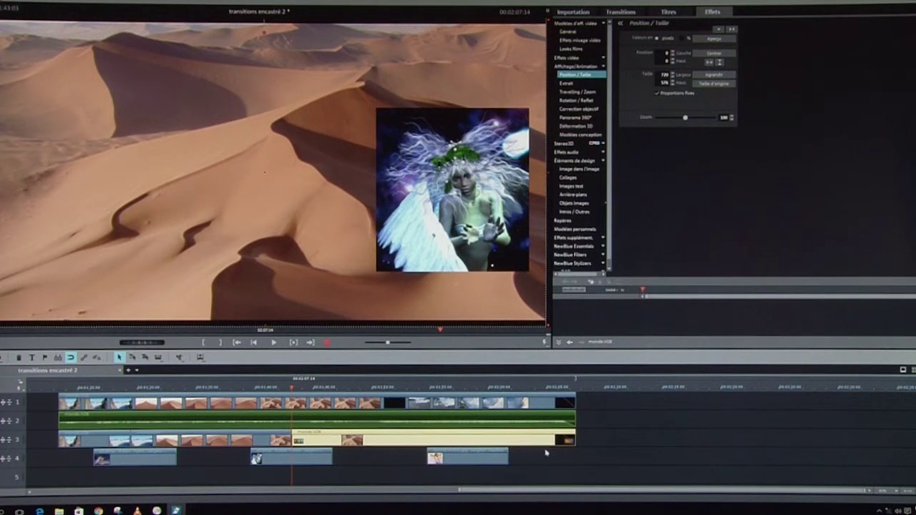
pyautogui.click(472, 386)
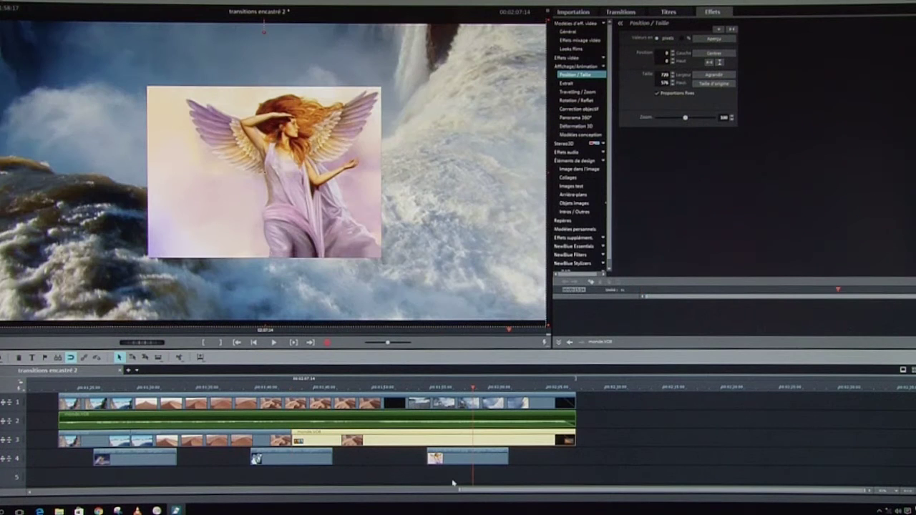
pyautogui.moveTo(469, 387); pyautogui.dragTo(465, 387)
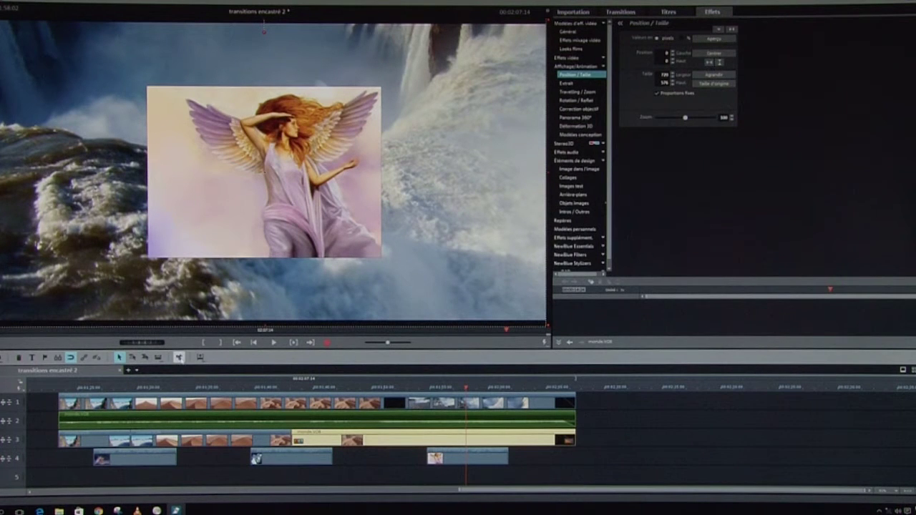
pyautogui.click(179, 357)
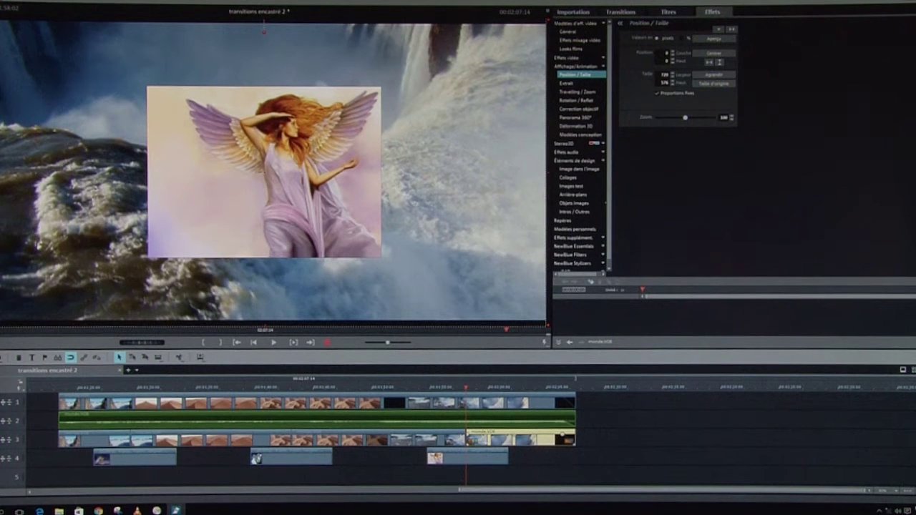
# Step: Trim the track 3 clip edges at all three cuts to open gaps slightly shorter than the images below
pyautogui.click(265, 171)
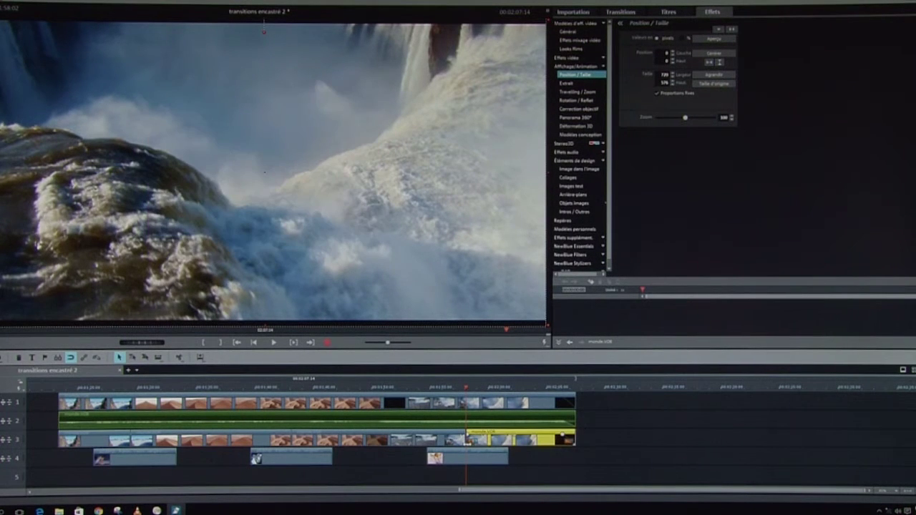
pyautogui.moveTo(466, 439); pyautogui.dragTo(444, 439)
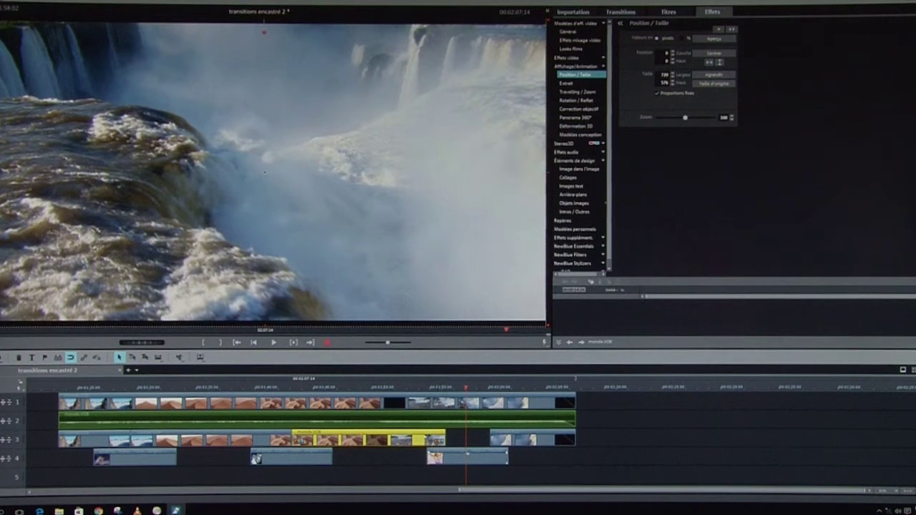
pyautogui.moveTo(293, 439); pyautogui.dragTo(265, 442)
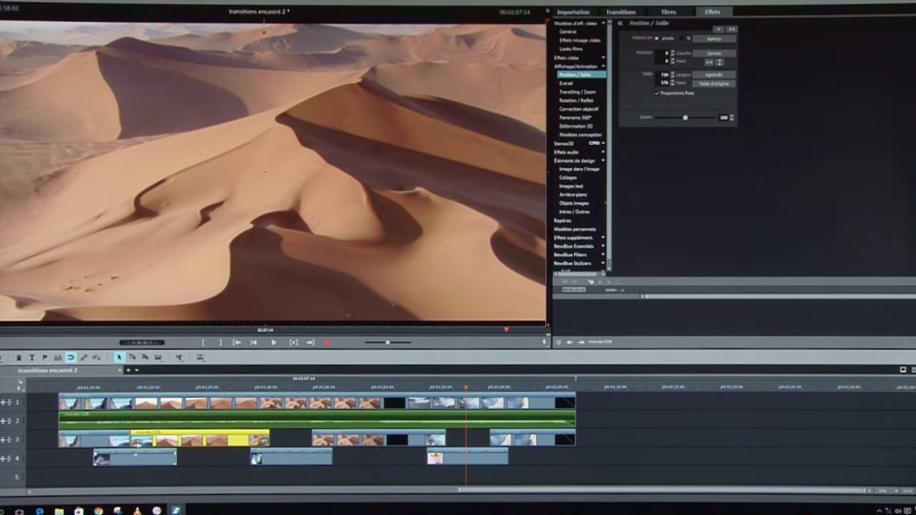
pyautogui.moveTo(132, 440); pyautogui.dragTo(157, 440)
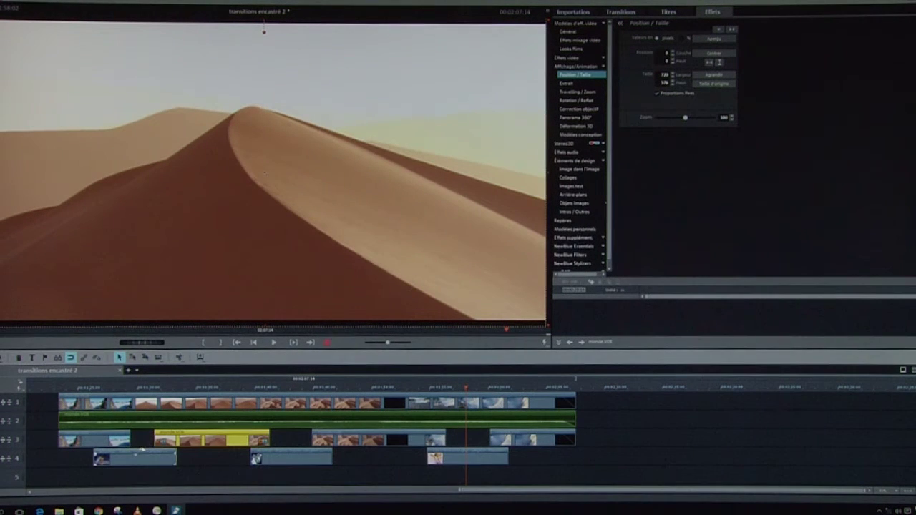
pyautogui.click(127, 444)
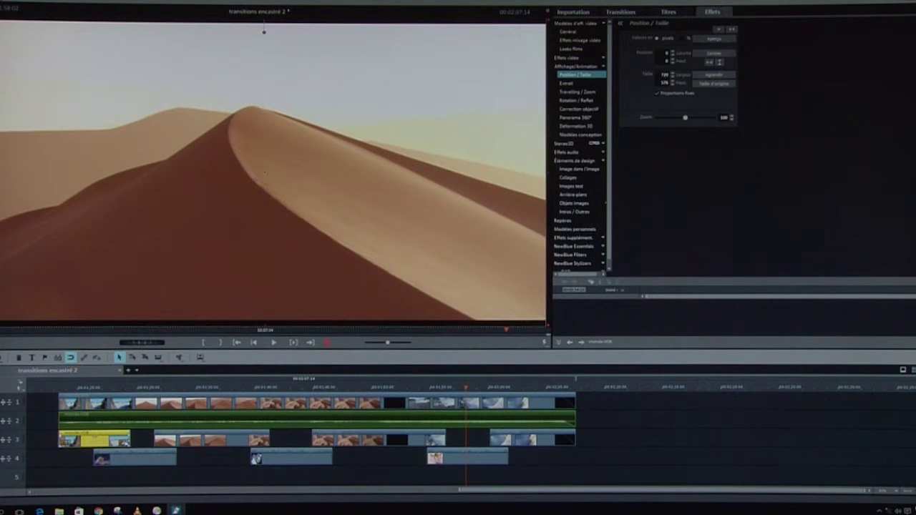
pyautogui.moveTo(129, 443); pyautogui.dragTo(114, 444)
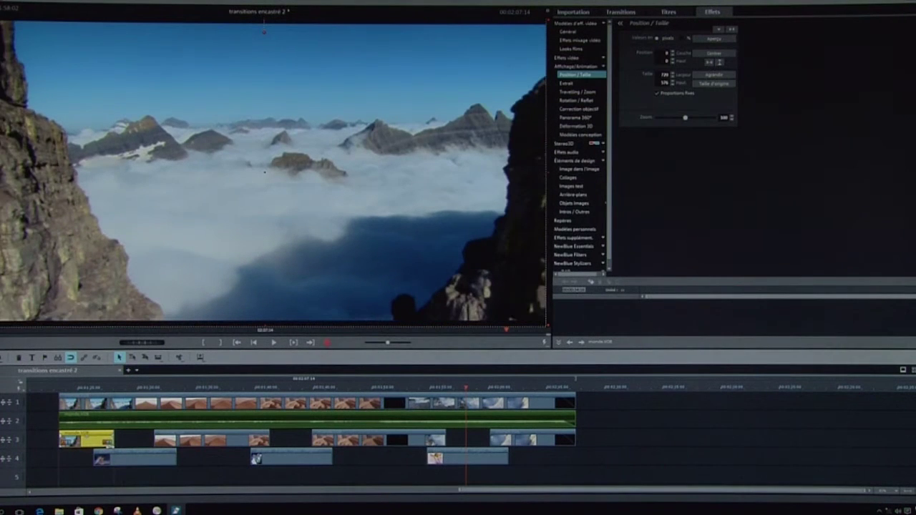
# Step: Move the three images from track 4 up into the track 3 gaps, overlapping the neighbouring video clips to form transitions
pyautogui.click(134, 456)
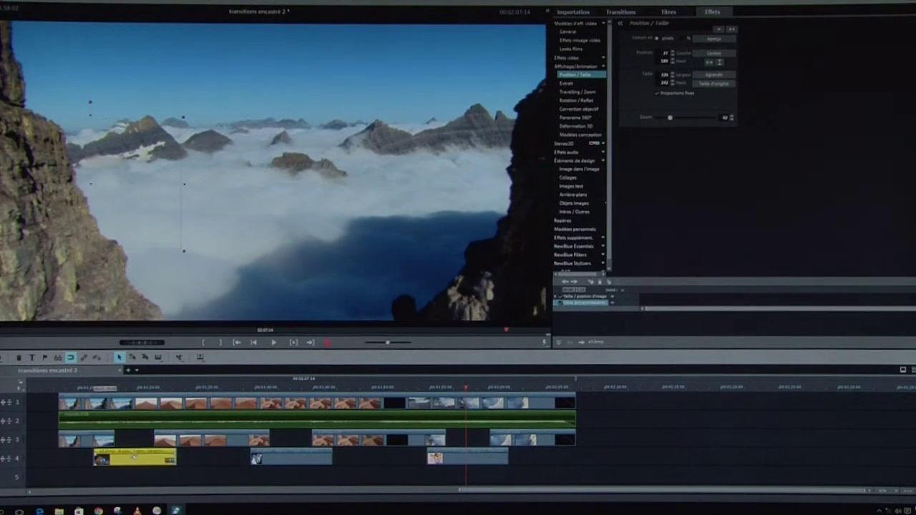
pyautogui.moveTo(134, 456); pyautogui.dragTo(133, 438)
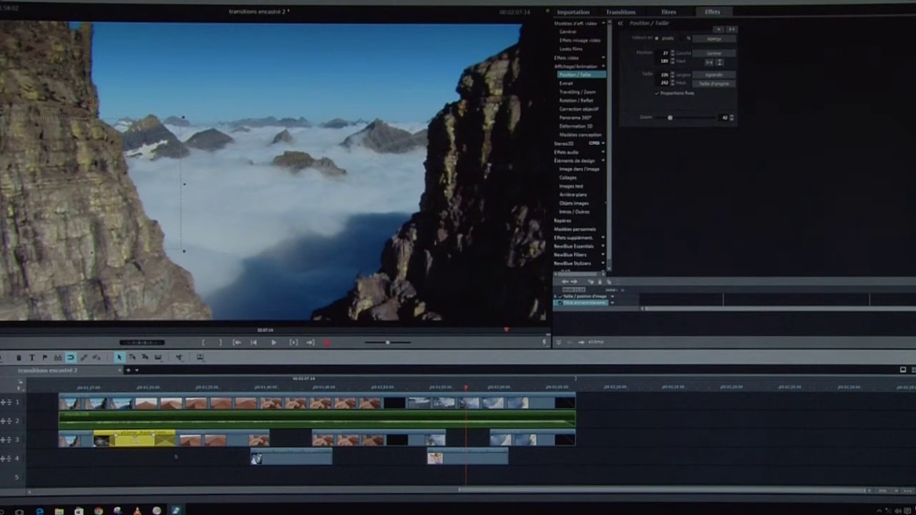
pyautogui.moveTo(281, 455); pyautogui.dragTo(281, 438)
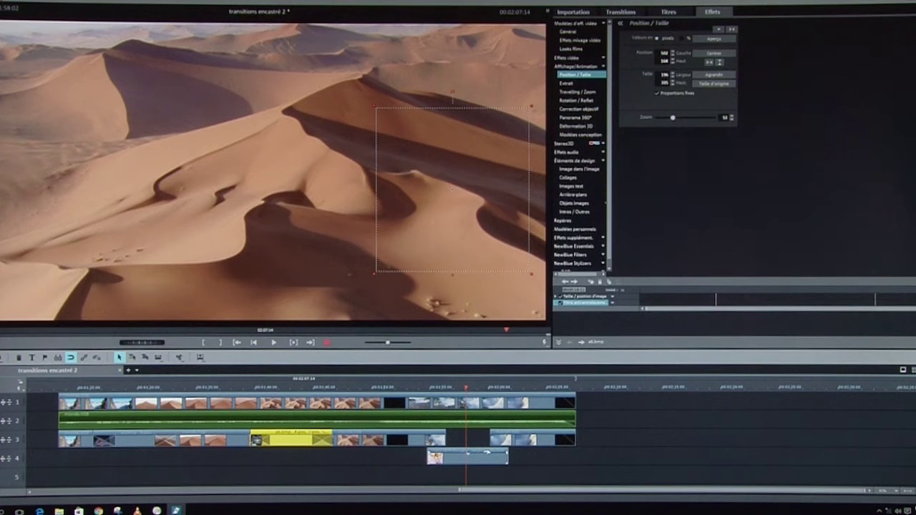
pyautogui.moveTo(472, 456); pyautogui.dragTo(473, 438)
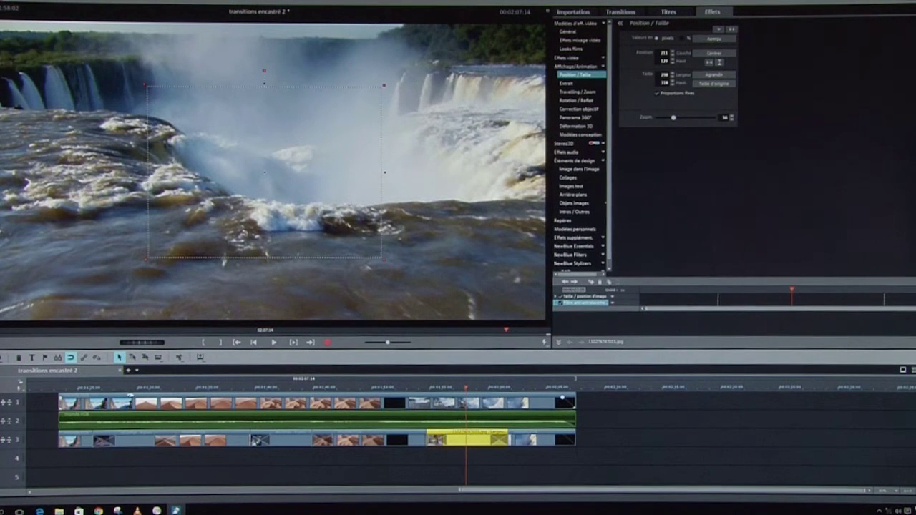
# Step: Preview the default transitions around the inset images on track 3 by scrubbing through the timeline
pyautogui.moveTo(73, 390); pyautogui.dragTo(113, 390)
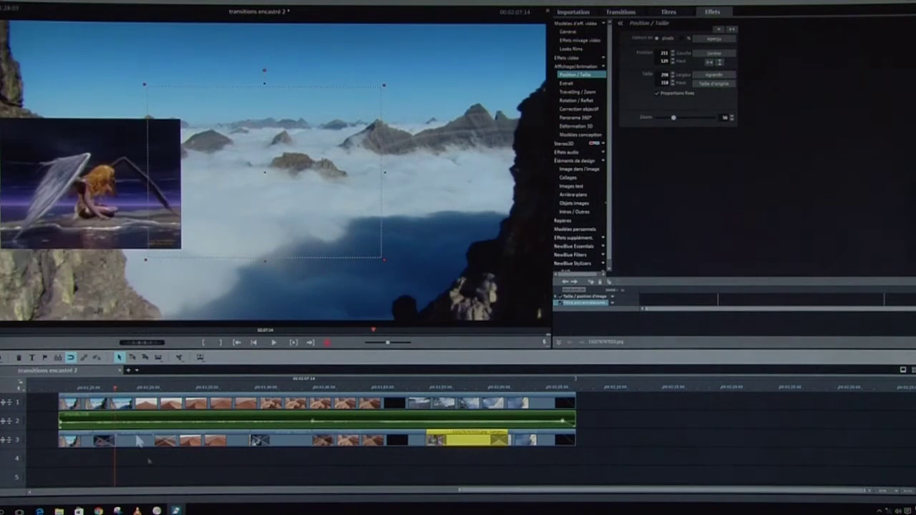
pyautogui.click(148, 436)
pyautogui.click(330, 424)
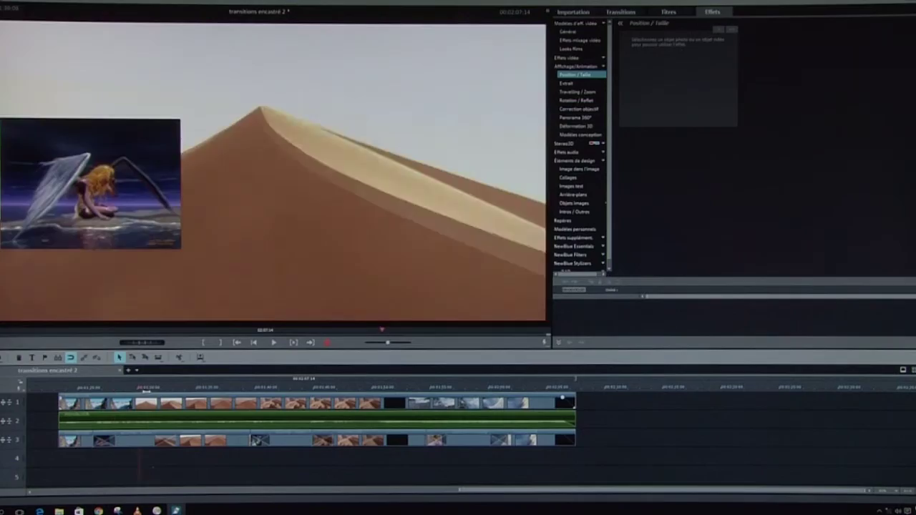
pyautogui.click(153, 417)
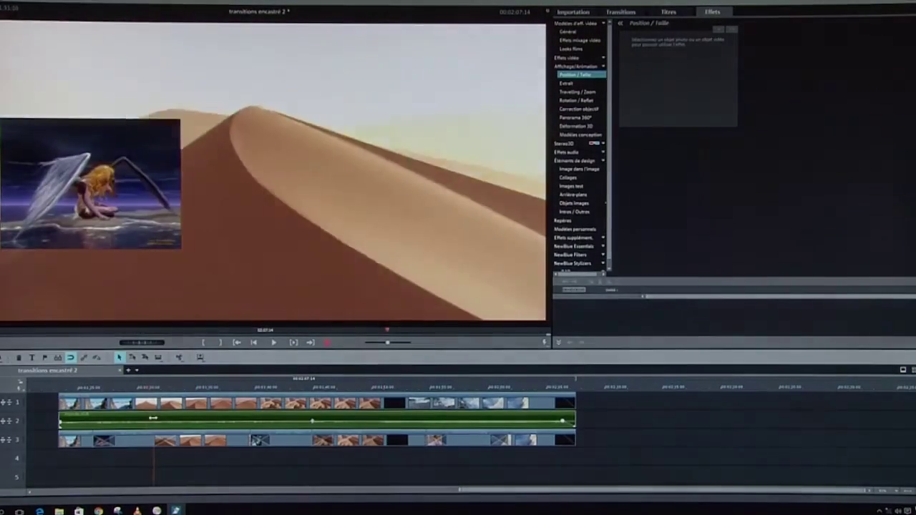
pyautogui.click(503, 440)
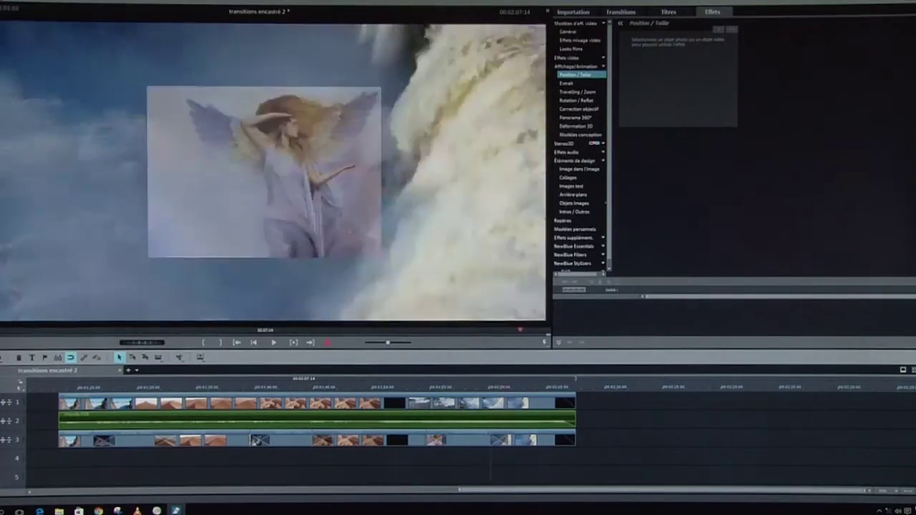
pyautogui.click(96, 440)
pyautogui.click(51, 387)
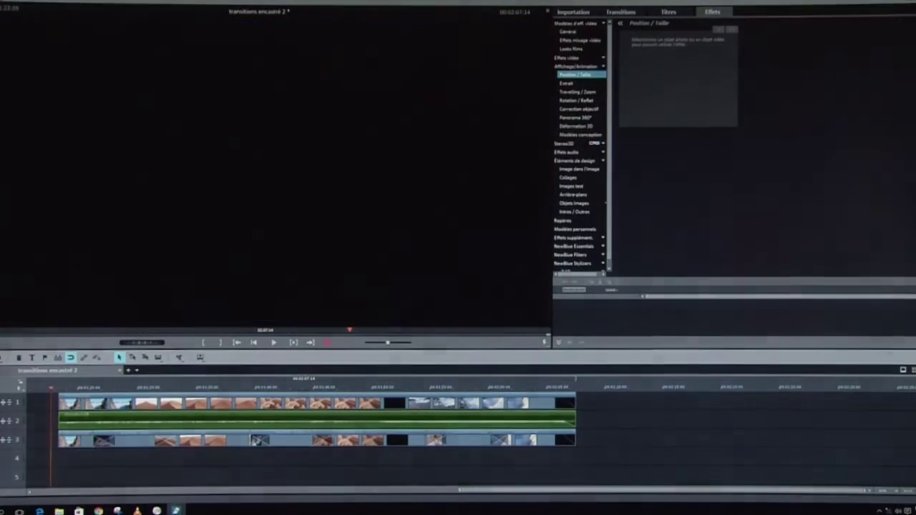
# Step: Apply the Standard Feuilleter transition at both ends of the first inset image and change the exit transition's direction
pyautogui.click(621, 13)
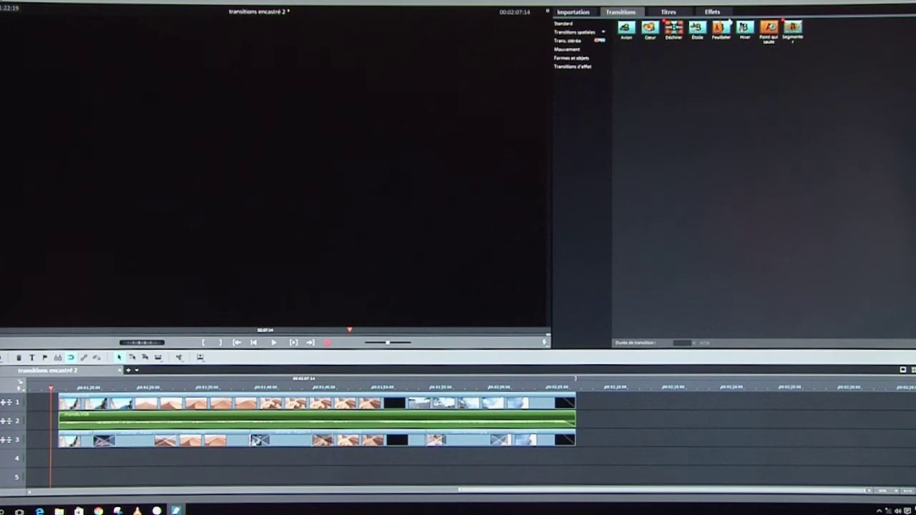
pyautogui.click(559, 25)
pyautogui.moveTo(673, 30); pyautogui.dragTo(102, 439)
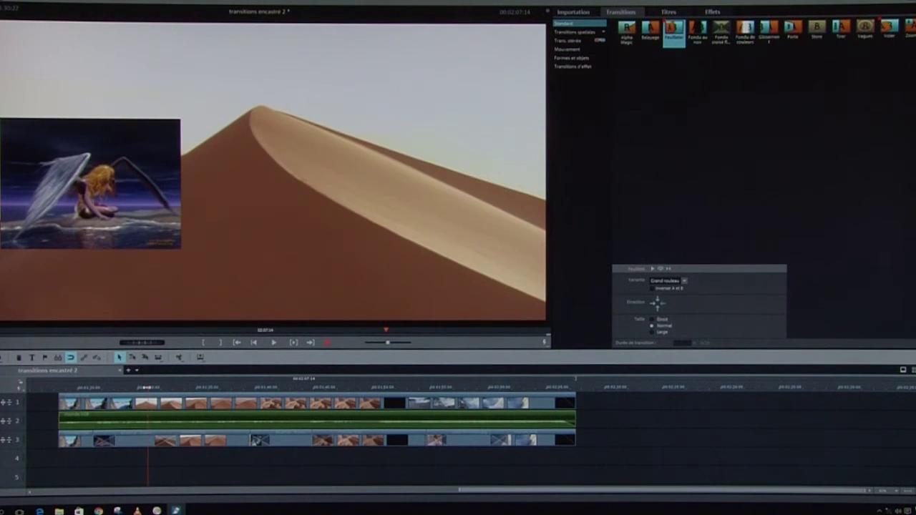
pyautogui.moveTo(172, 382); pyautogui.dragTo(170, 382)
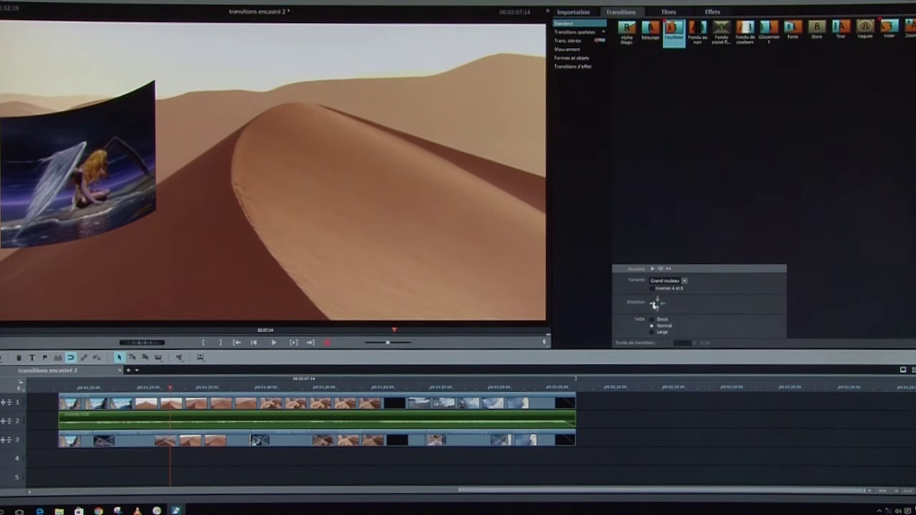
pyautogui.click(653, 304)
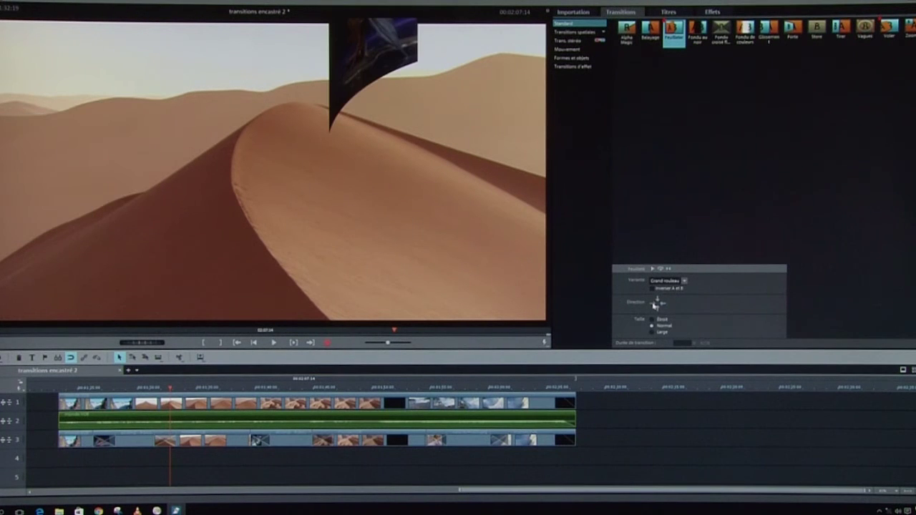
pyautogui.press('space')
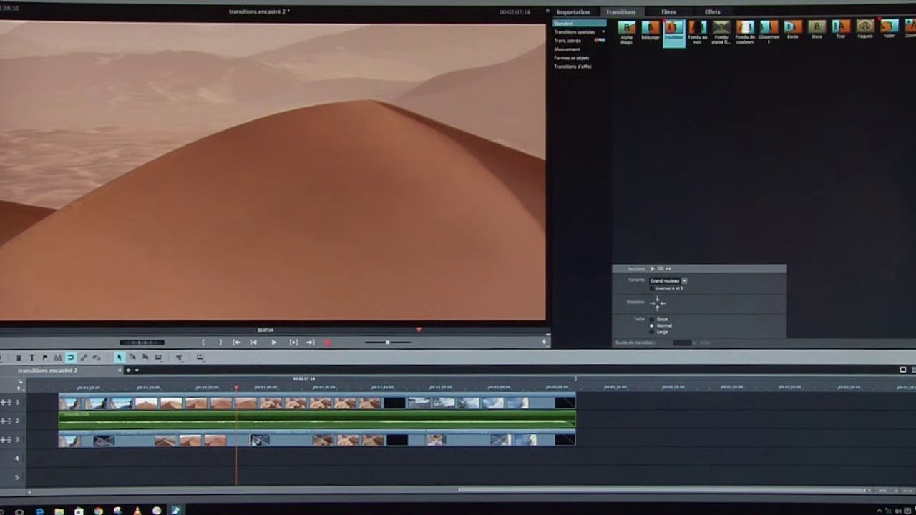
# Step: Apply the Voler transition at both ends of the second inset image, enabling Inverser A et B for its entrance
pyautogui.moveTo(888, 32); pyautogui.dragTo(257, 439)
pyautogui.moveTo(249, 388); pyautogui.dragTo(251, 388)
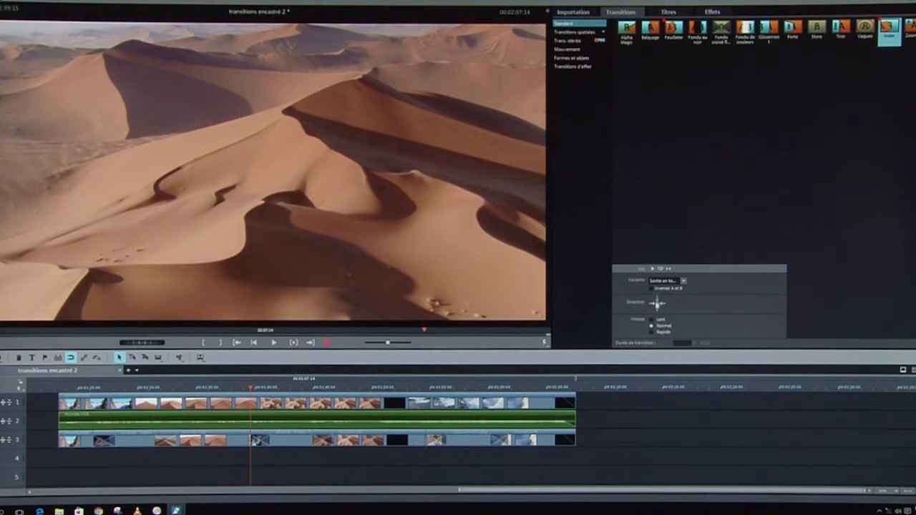
pyautogui.click(651, 289)
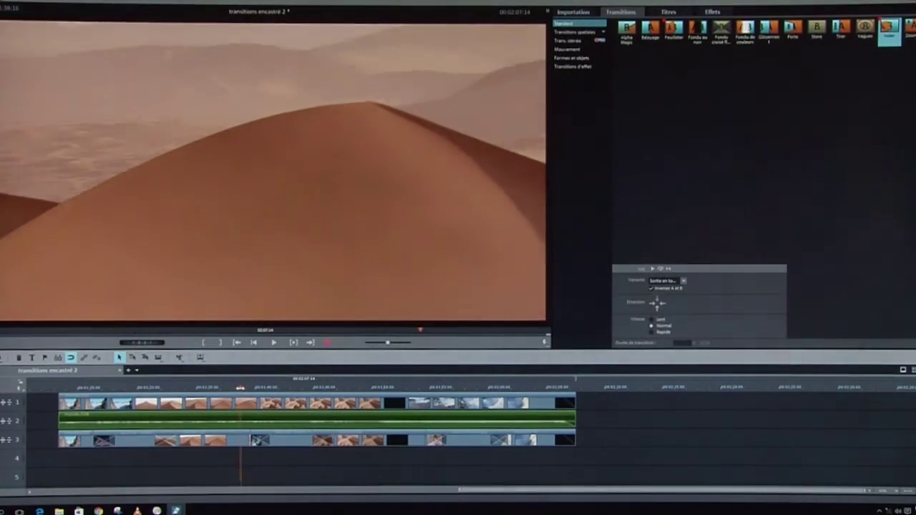
pyautogui.moveTo(250, 383); pyautogui.dragTo(278, 380)
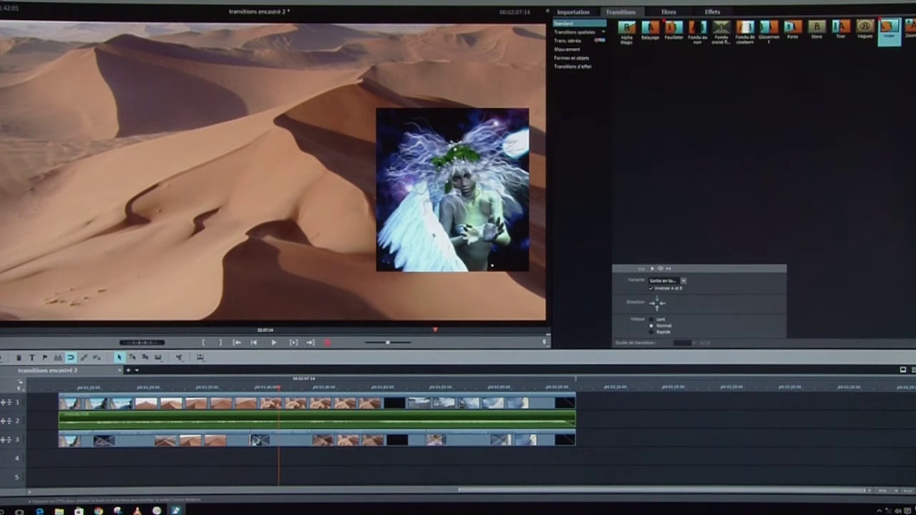
pyautogui.moveTo(890, 30); pyautogui.dragTo(324, 440)
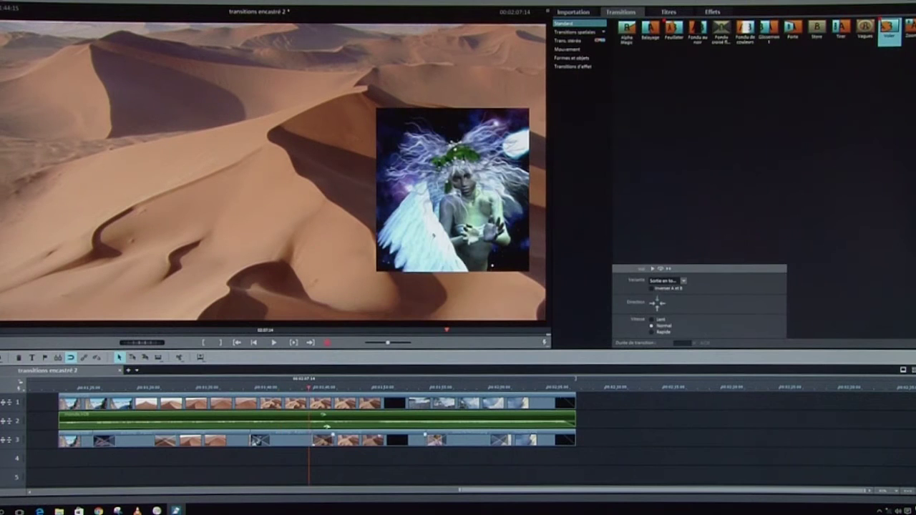
pyautogui.moveTo(309, 381); pyautogui.dragTo(392, 377)
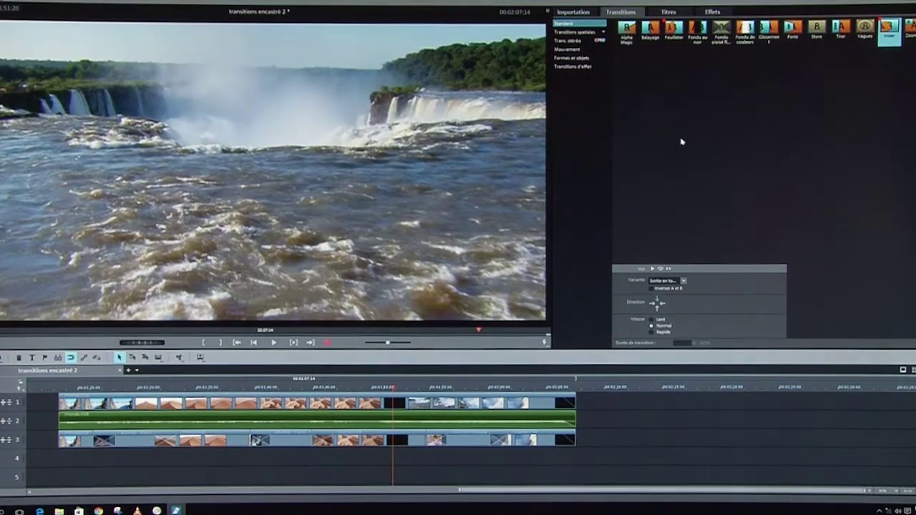
# Step: Apply the Morphing 3D transition Segmenter at the start of the third inset image and preview it
pyautogui.click(604, 32)
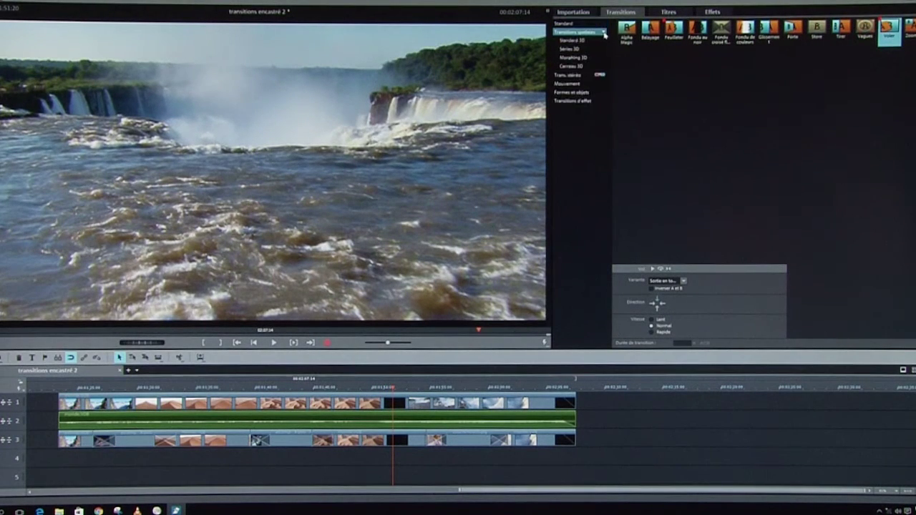
pyautogui.click(573, 59)
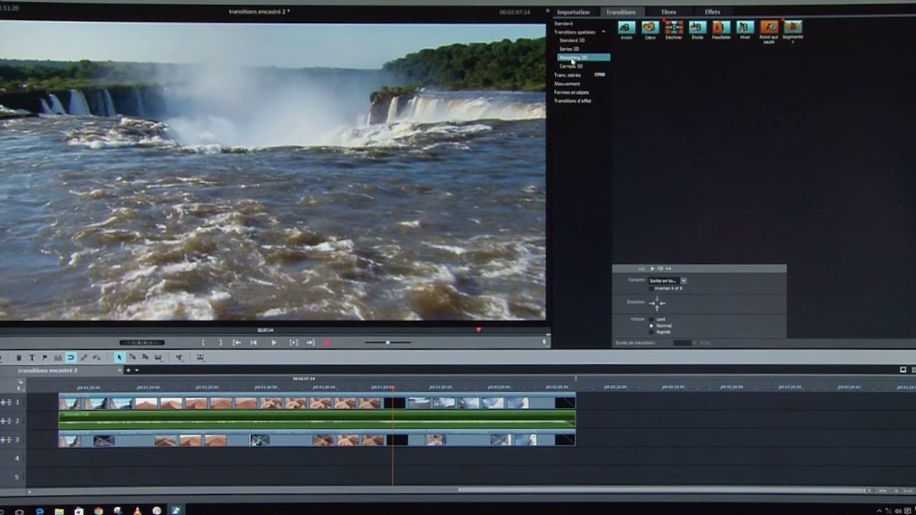
pyautogui.moveTo(765, 73); pyautogui.dragTo(440, 438)
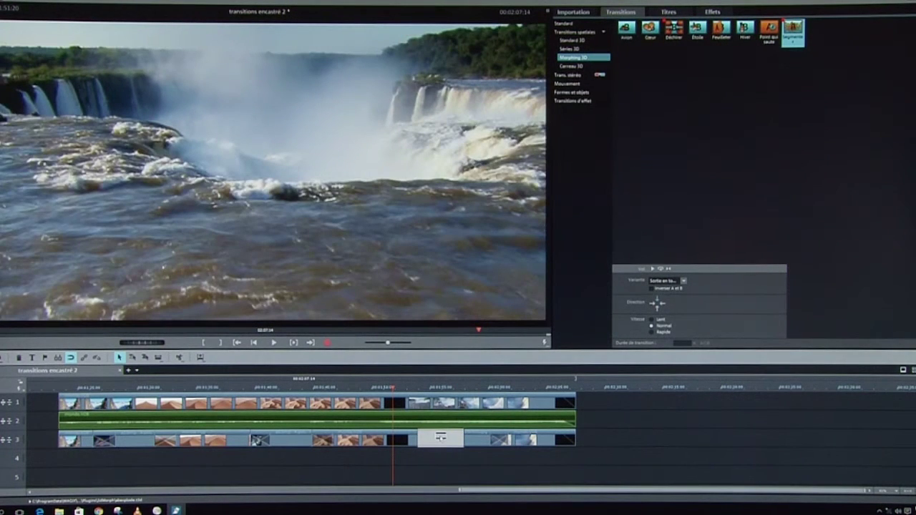
pyautogui.moveTo(390, 388); pyautogui.dragTo(468, 369)
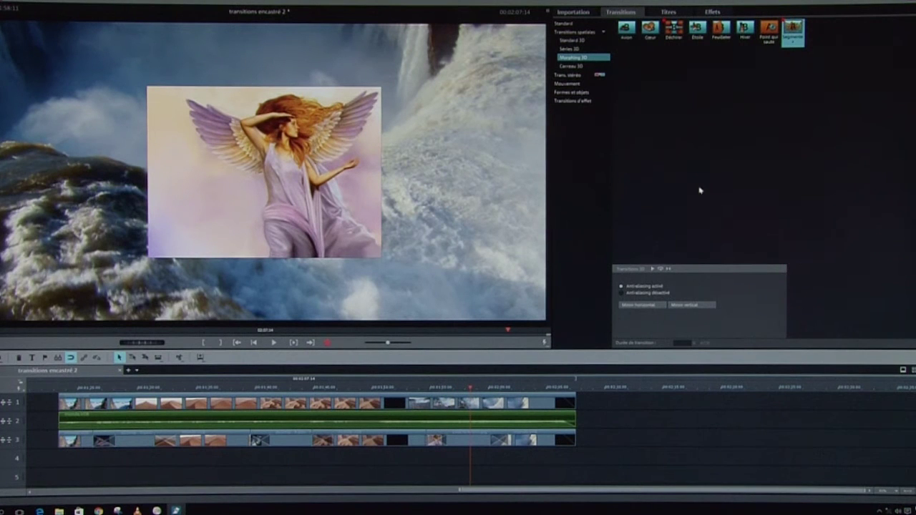
# Step: Apply the Morphing 3D transition Déchirer at the end of the third inset image and play it back
pyautogui.click(675, 29)
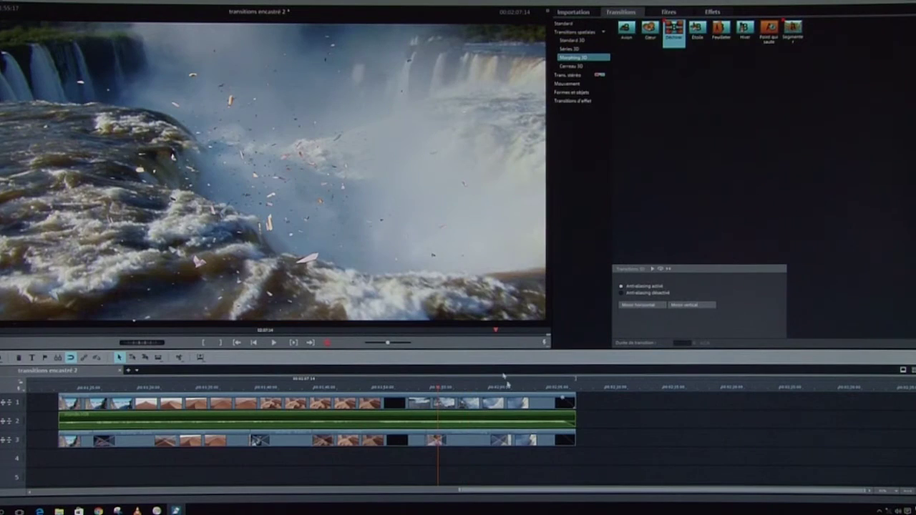
pyautogui.moveTo(477, 390); pyautogui.dragTo(457, 387)
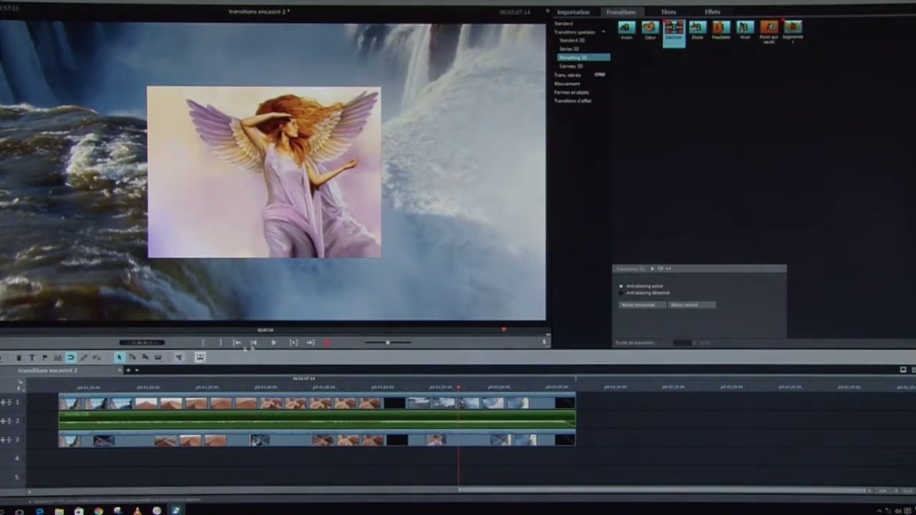
pyautogui.click(274, 343)
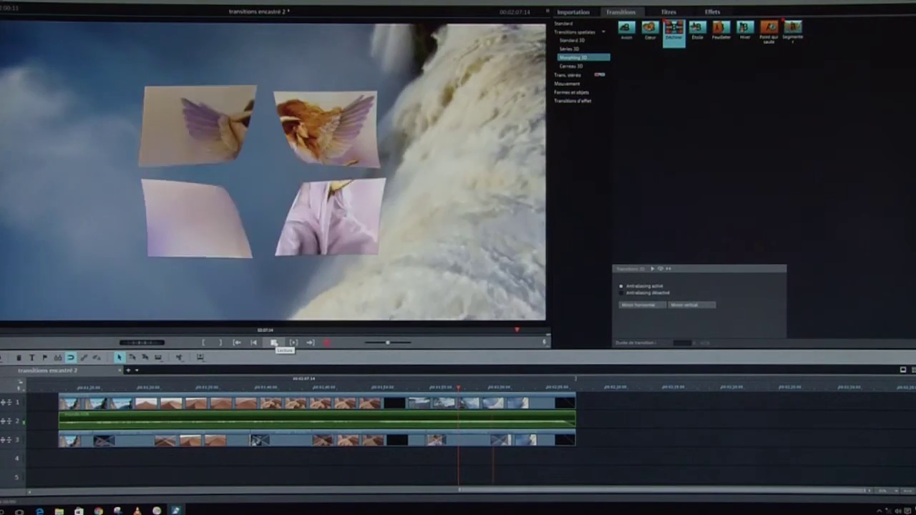
pyautogui.click(274, 342)
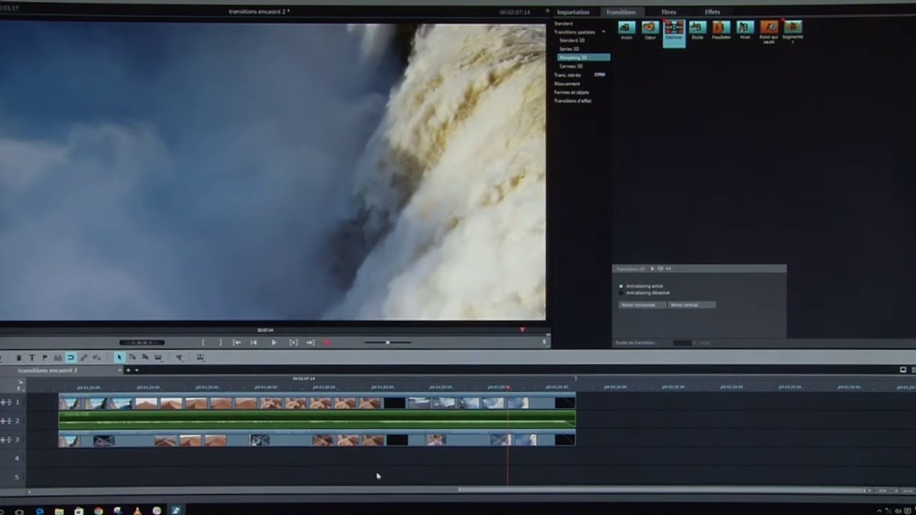
# Step: Lengthen the transitions at both ends of the third image by widening its overlaps, and return the playhead to the sequence start
pyautogui.click(459, 437)
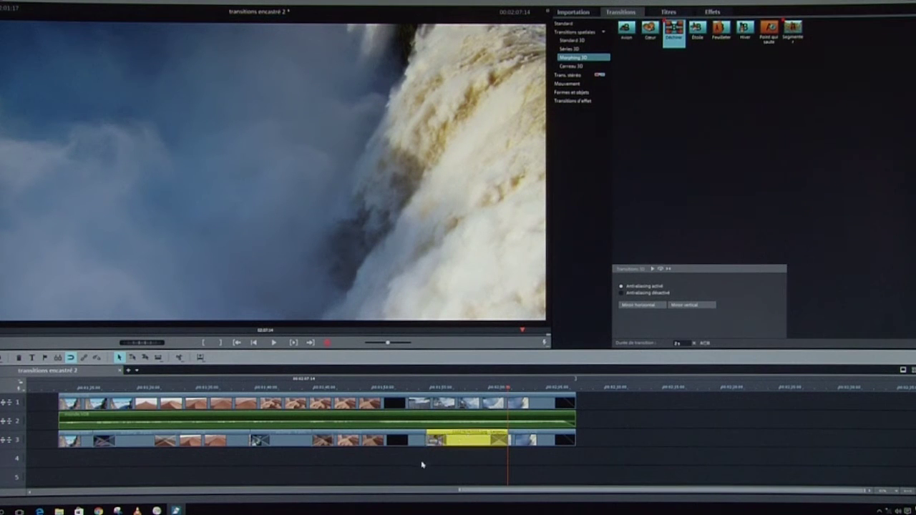
pyautogui.moveTo(427, 444); pyautogui.dragTo(415, 445)
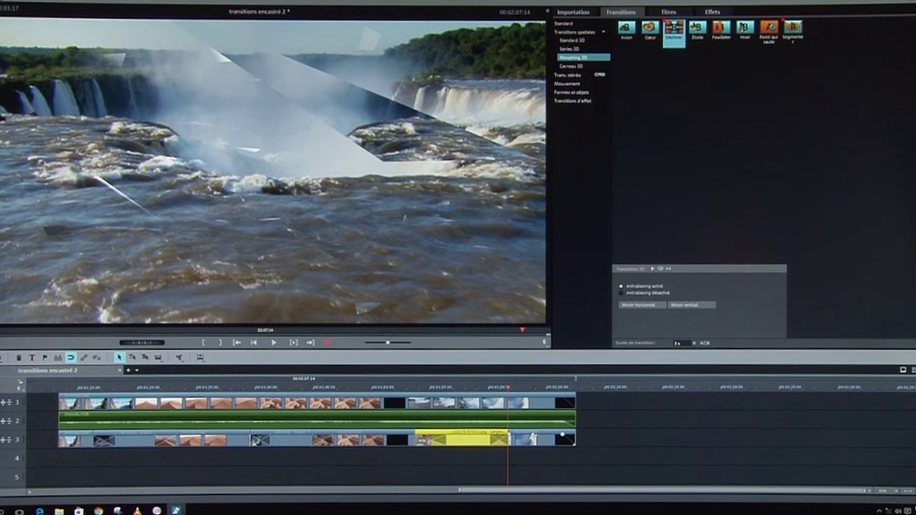
pyautogui.moveTo(415, 444); pyautogui.dragTo(489, 445)
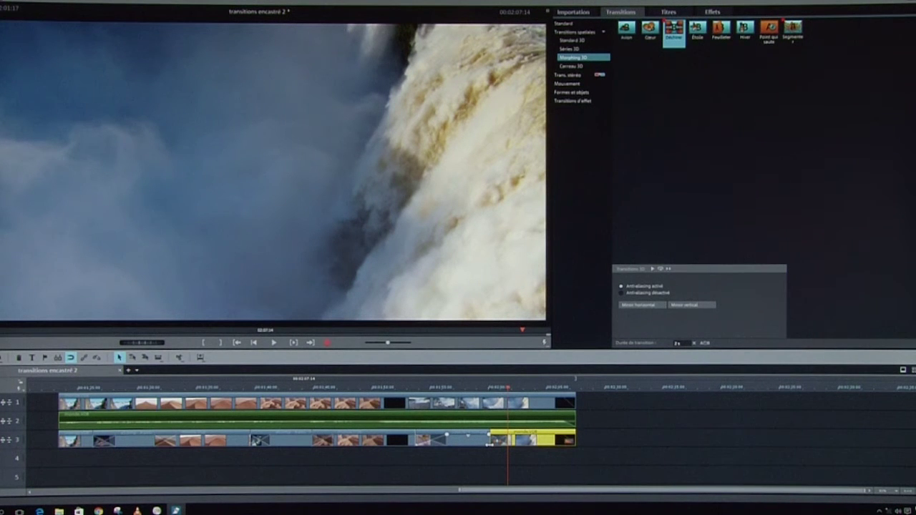
pyautogui.moveTo(489, 442); pyautogui.dragTo(480, 444)
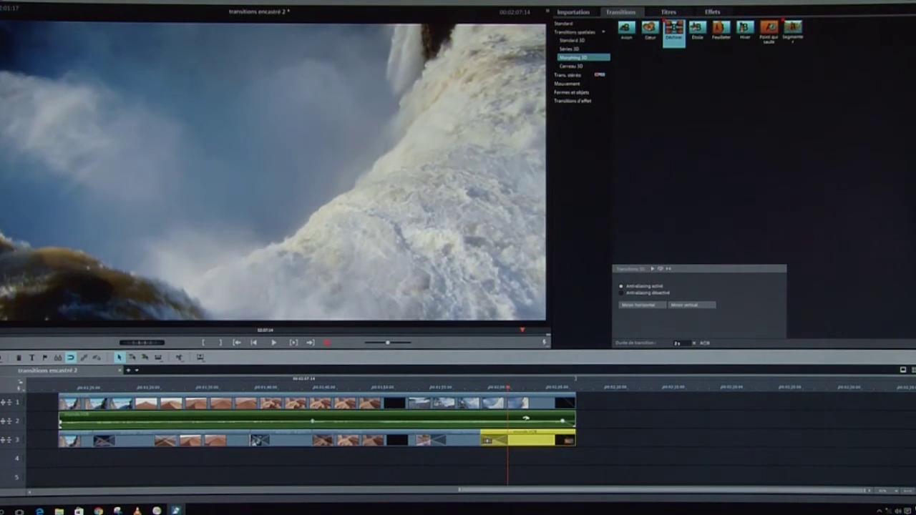
pyautogui.moveTo(470, 388); pyautogui.dragTo(59, 390)
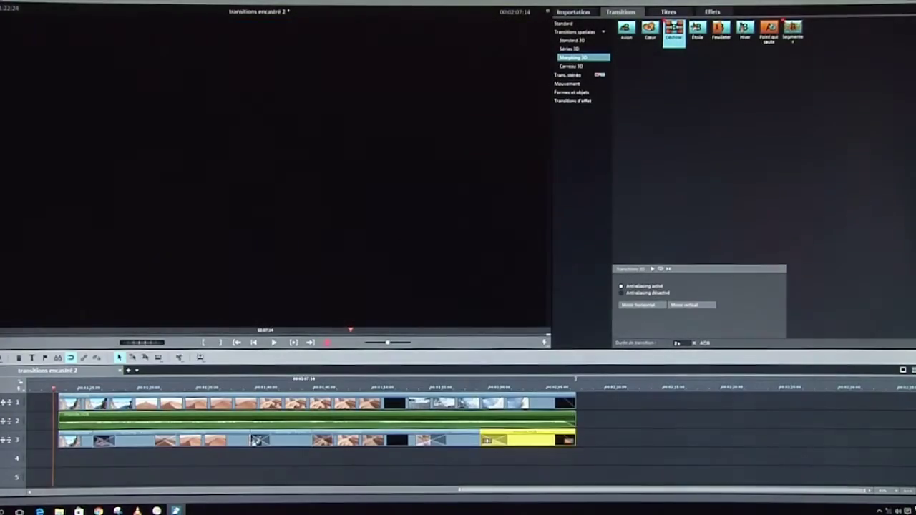